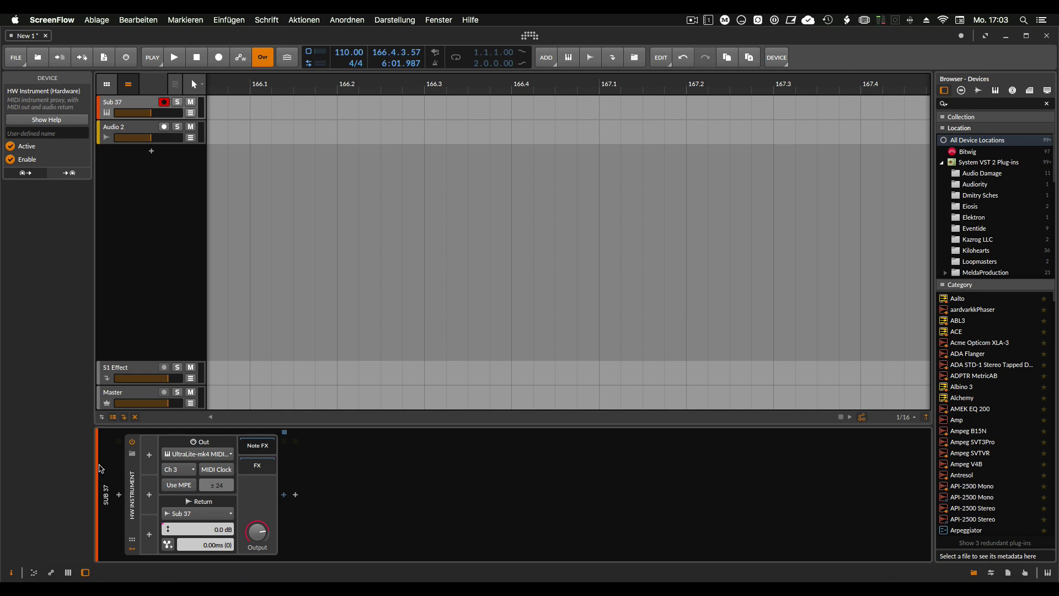
Delete the configured HW Instrument and insert a fresh HW Instrument found by searching 'hw'
left_click(130, 494)
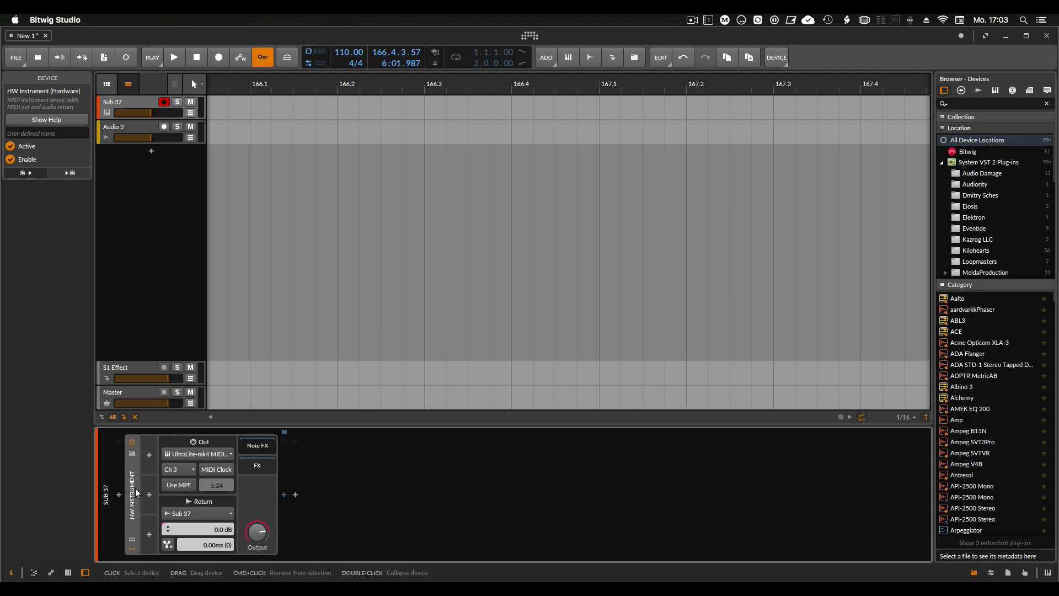
key("Delete")
double_click(170, 495)
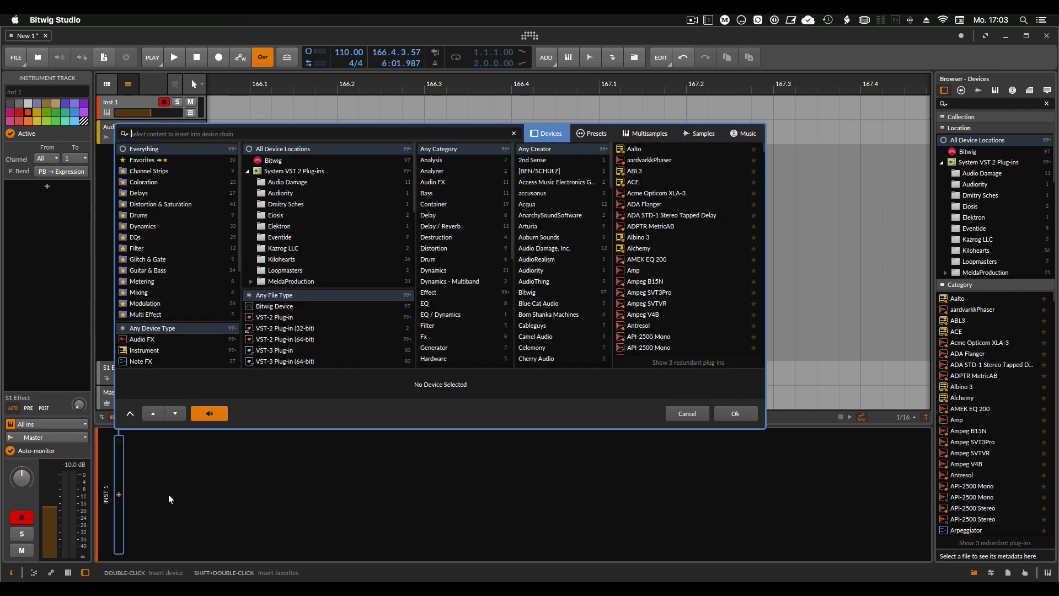
type("hw")
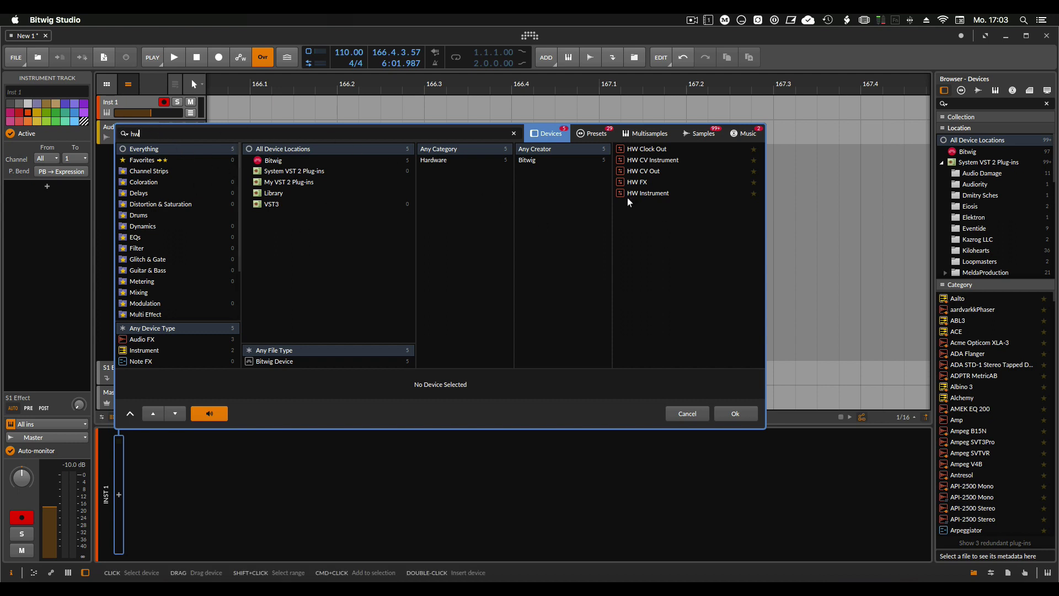
left_click(664, 195)
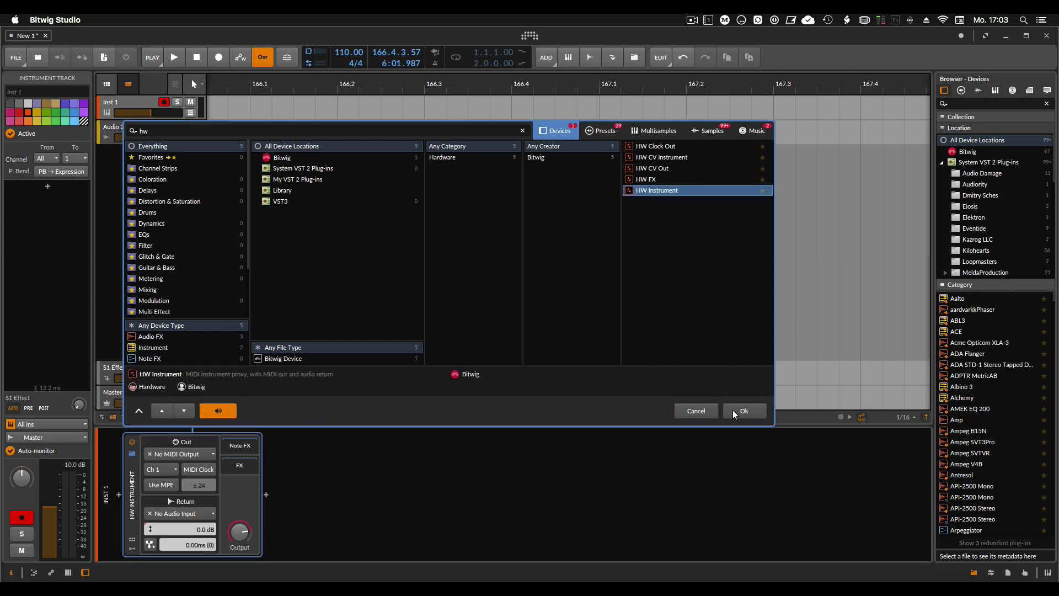
left_click(735, 413)
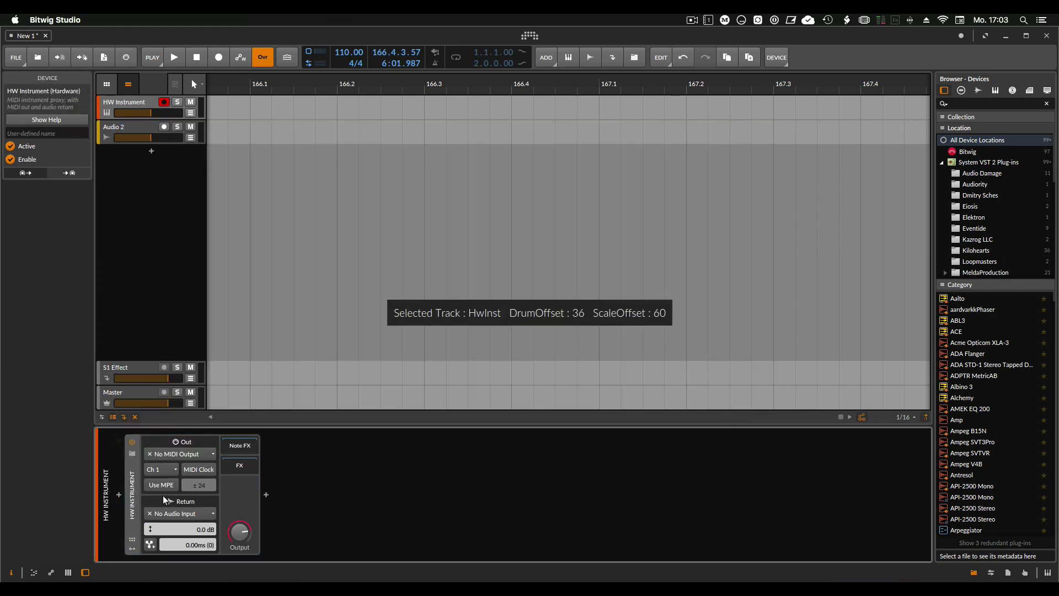
Load the Sub 37 preset onto the HW Instrument and route its output to UltraLite-mk4 MIDI Out
left_click(181, 452)
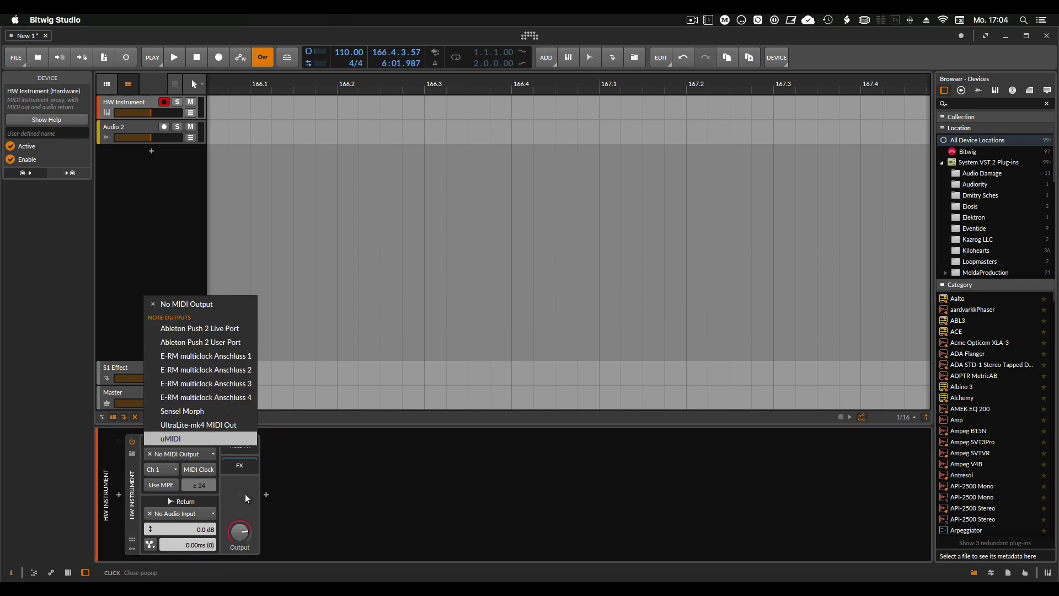
left_click(305, 488)
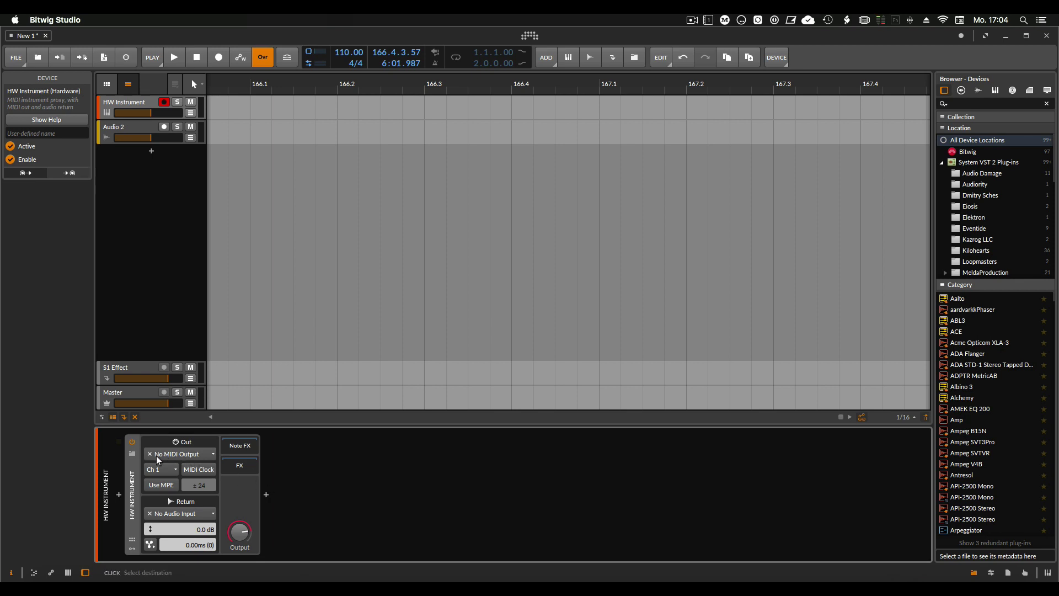
left_click(132, 454)
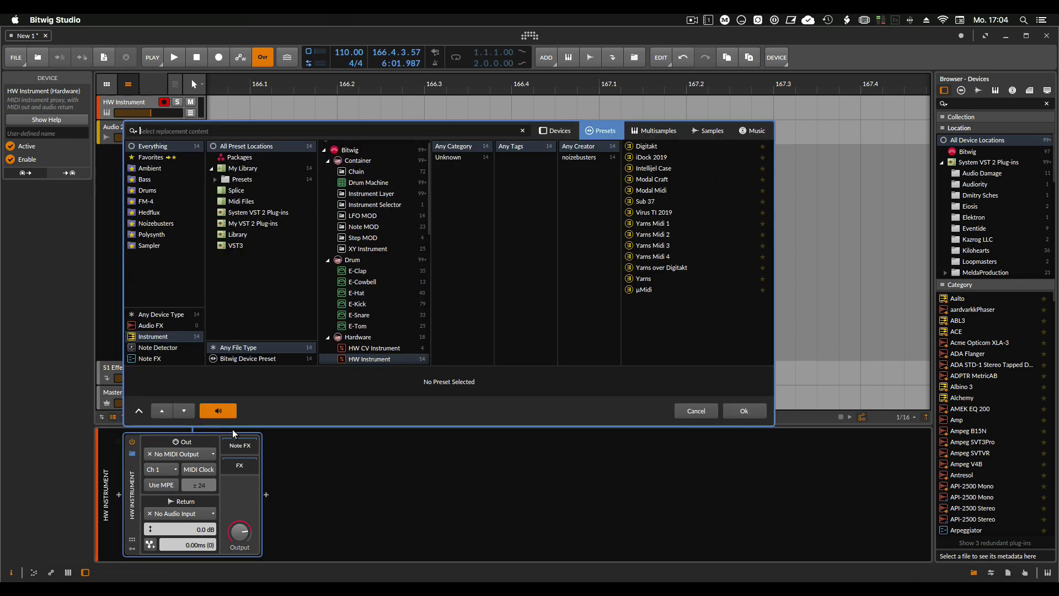
double_click(645, 202)
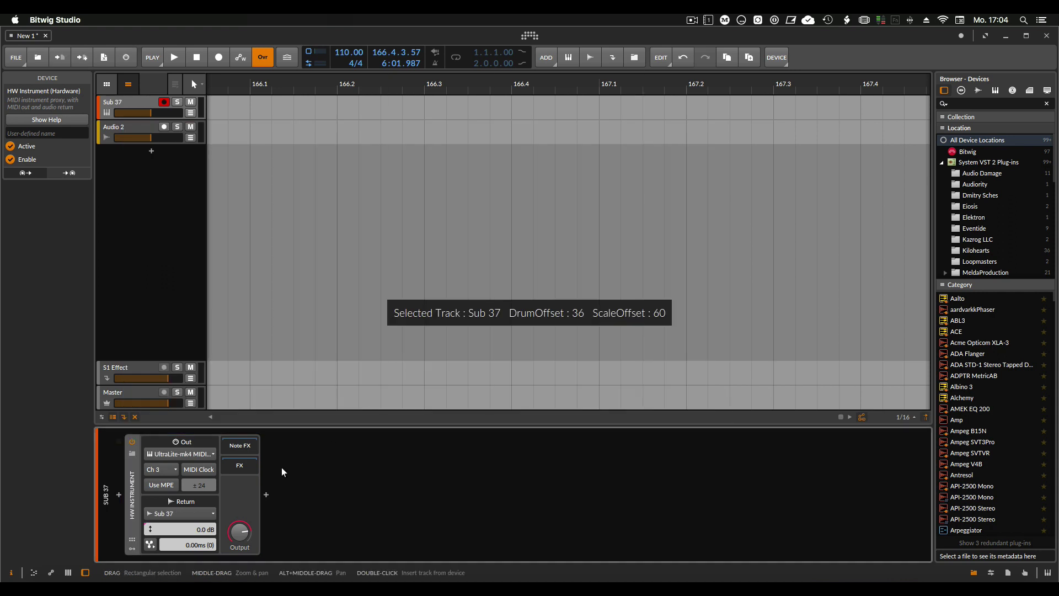
left_click(196, 455)
left_click(229, 423)
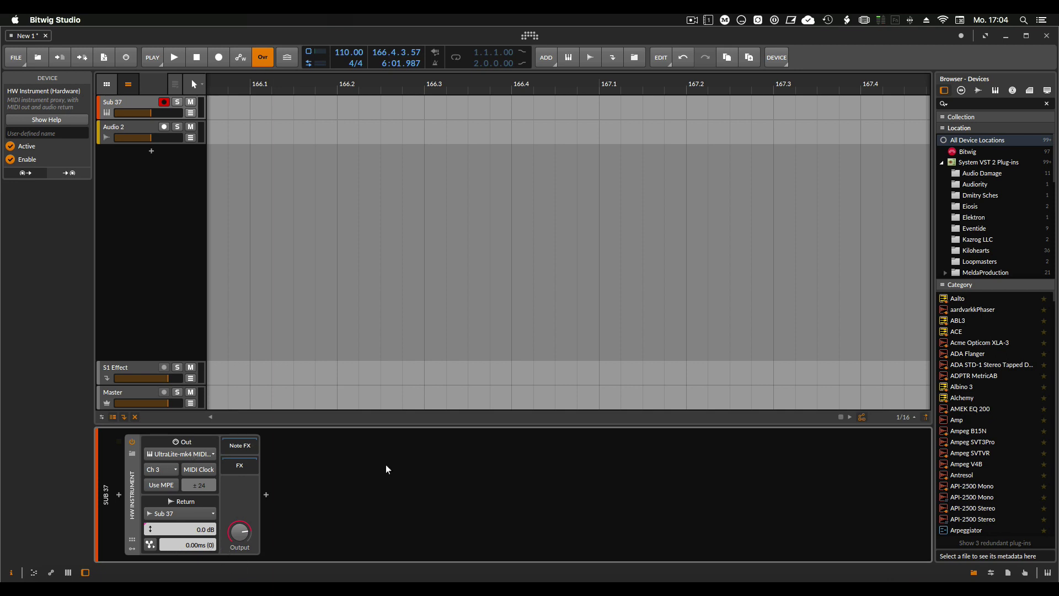
Select the Sub 37 track
left_click(131, 100)
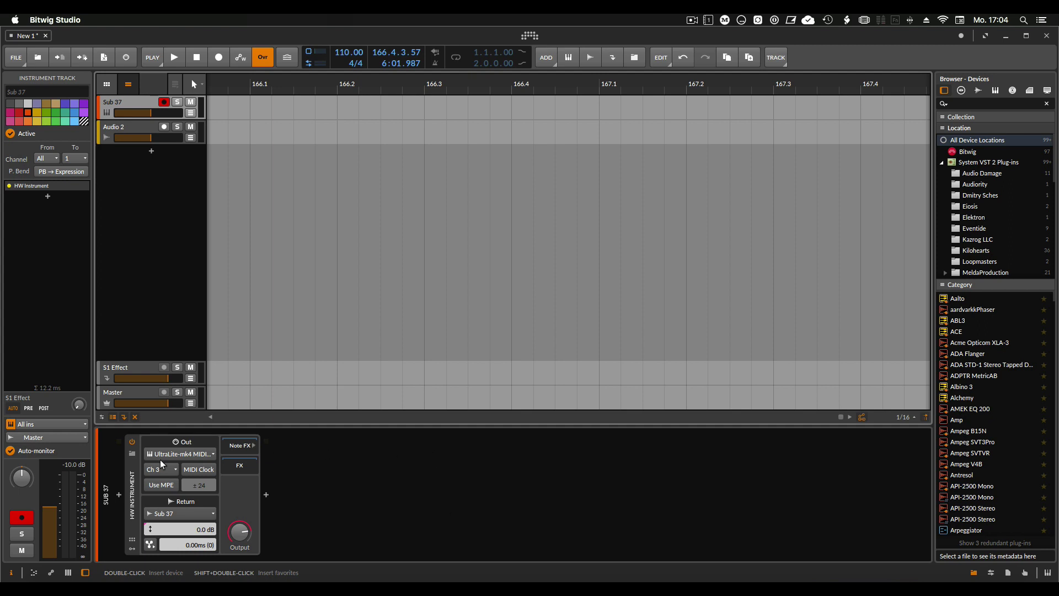
Insert a MIDI CC device at the start of the Sub 37 chain, found via an 'mi' search
left_click(118, 494)
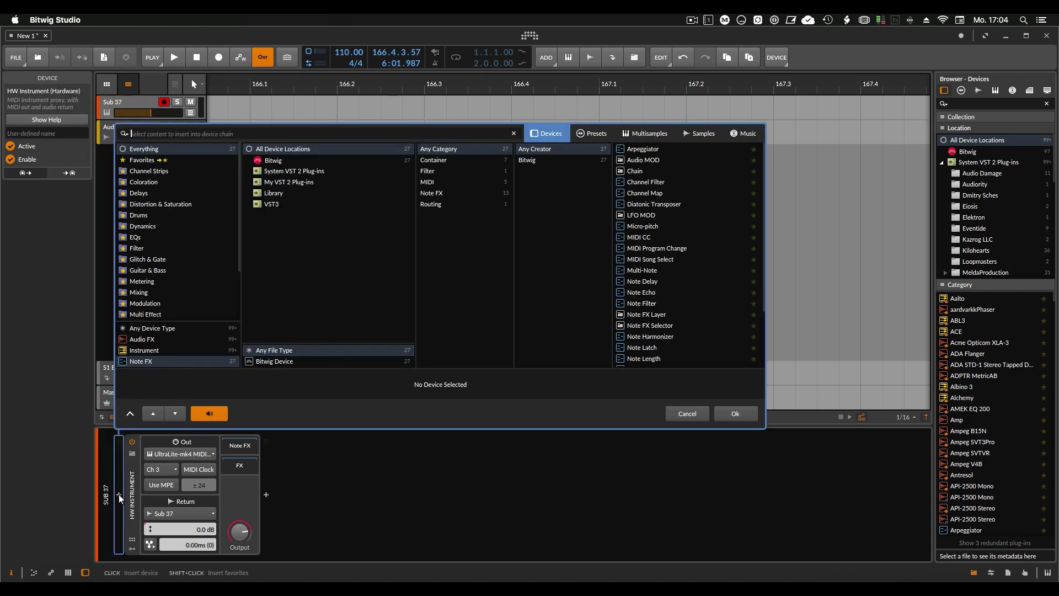
type("mi")
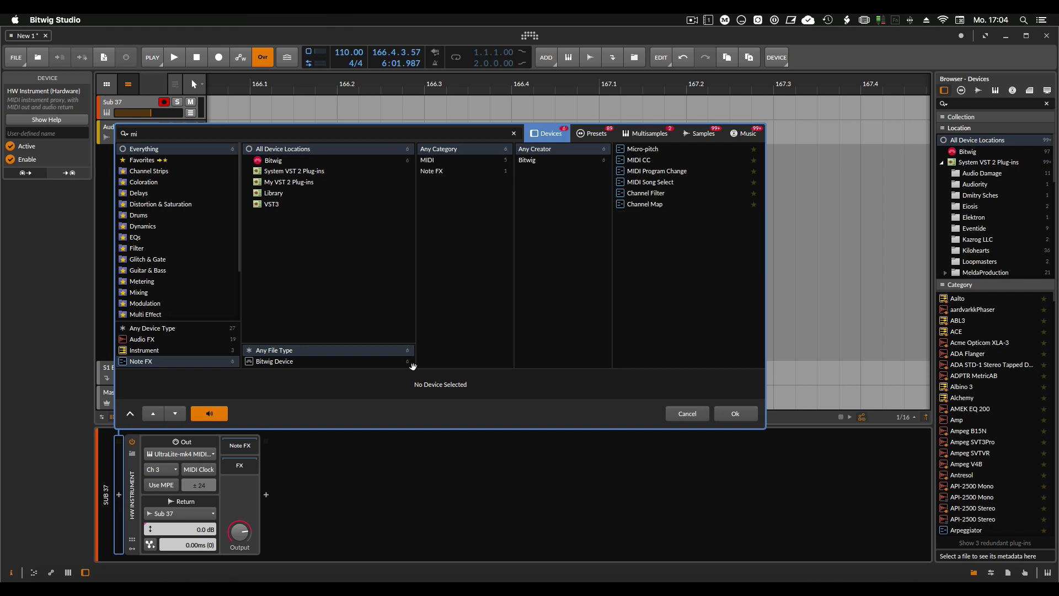
left_click(641, 163)
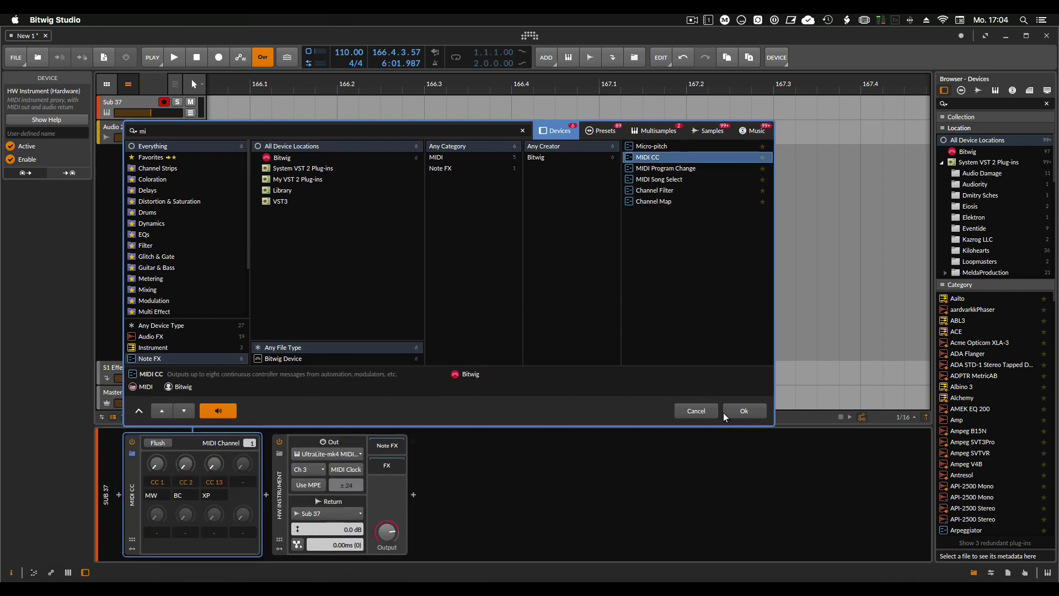
left_click(744, 411)
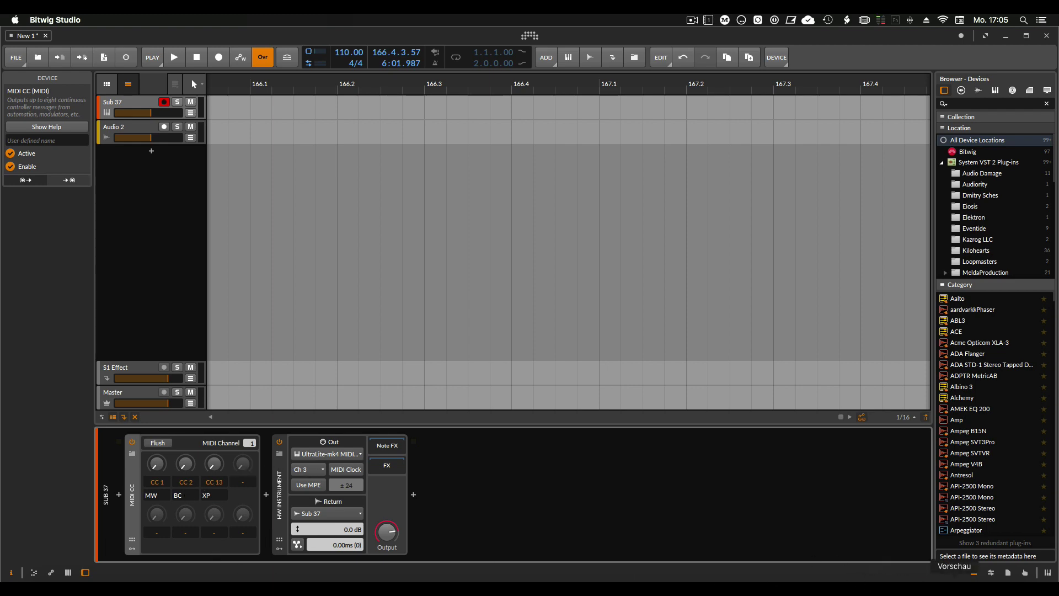
Bring up the SUB_37_MANUAL PDF in Preview and scroll to its MIDI CC table
left_click(954, 576)
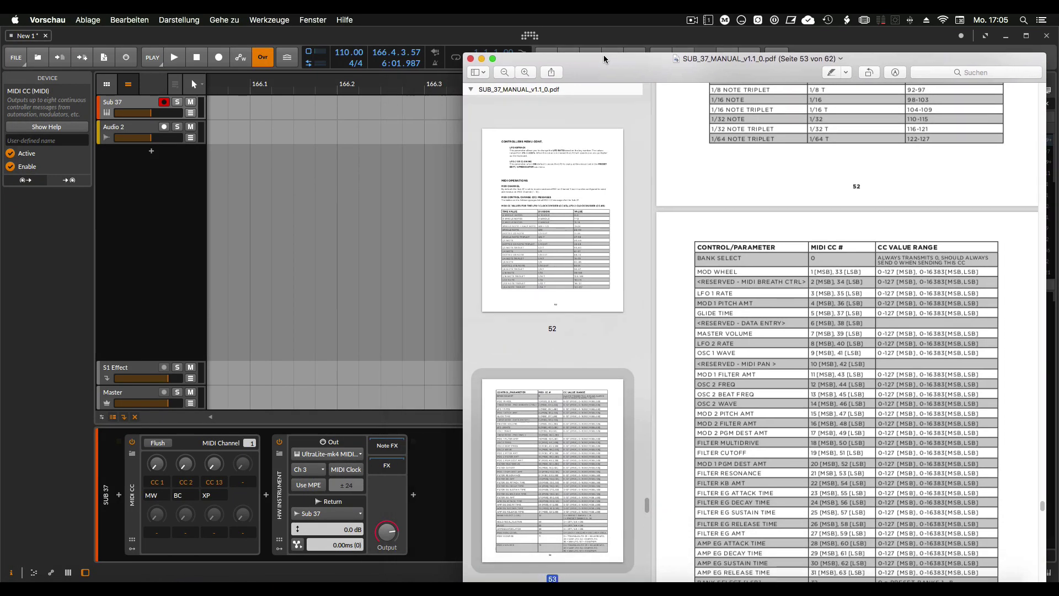
left_click_drag(604, 58, 564, 48)
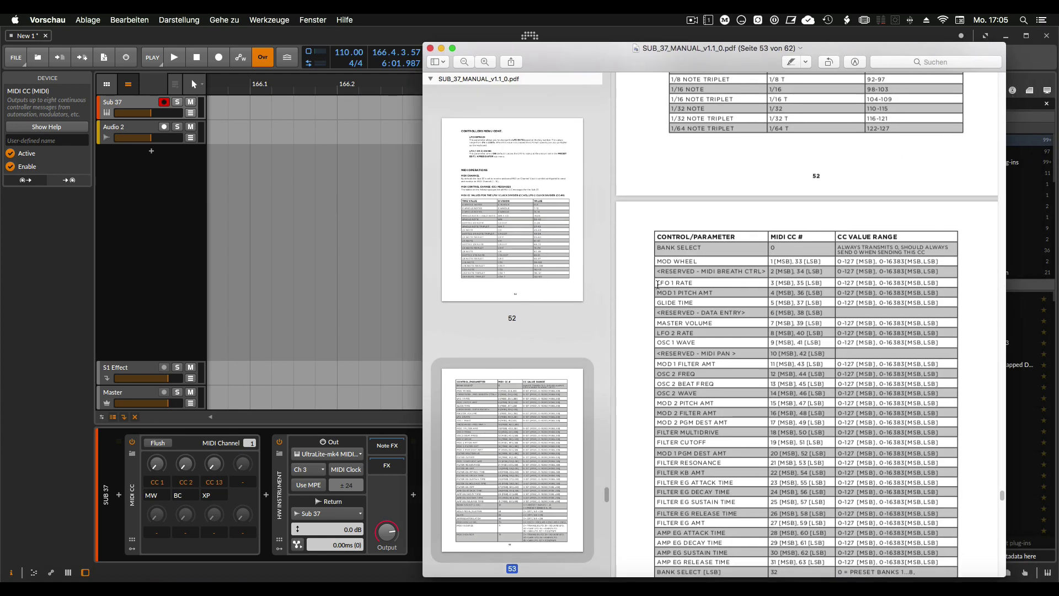
scroll(791, 388, "down", 15)
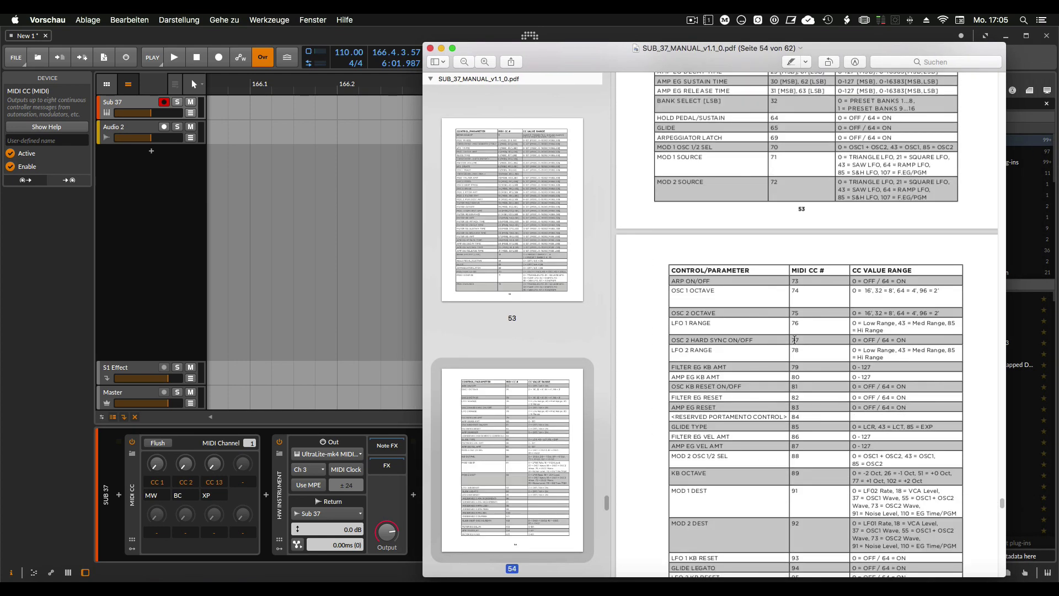
scroll(794, 340, "up", 12)
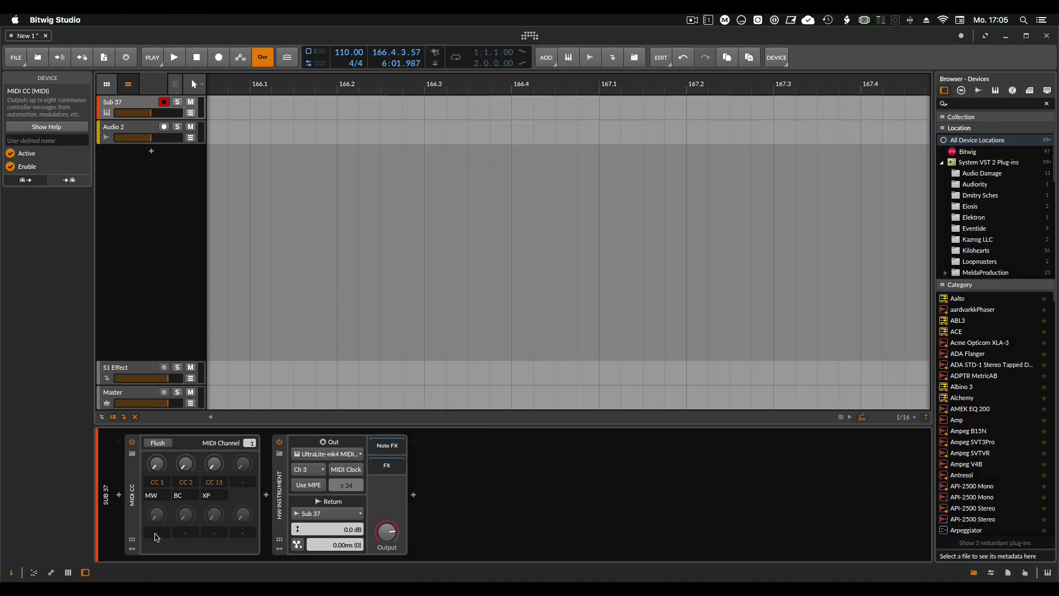
Map the MIDI CC device's fifth knob to CC 19 and name it Cutoff
left_click(153, 531)
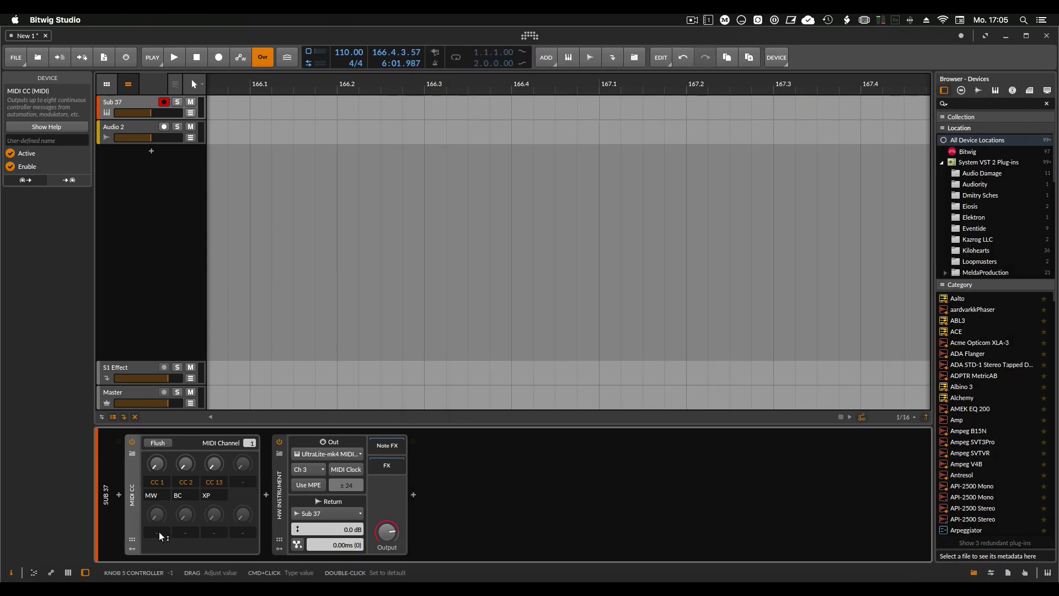
mouse_move(158, 532)
left_mouse_down()
mouse_move(157, 521)
mouse_move(154, 544)
left_mouse_up()
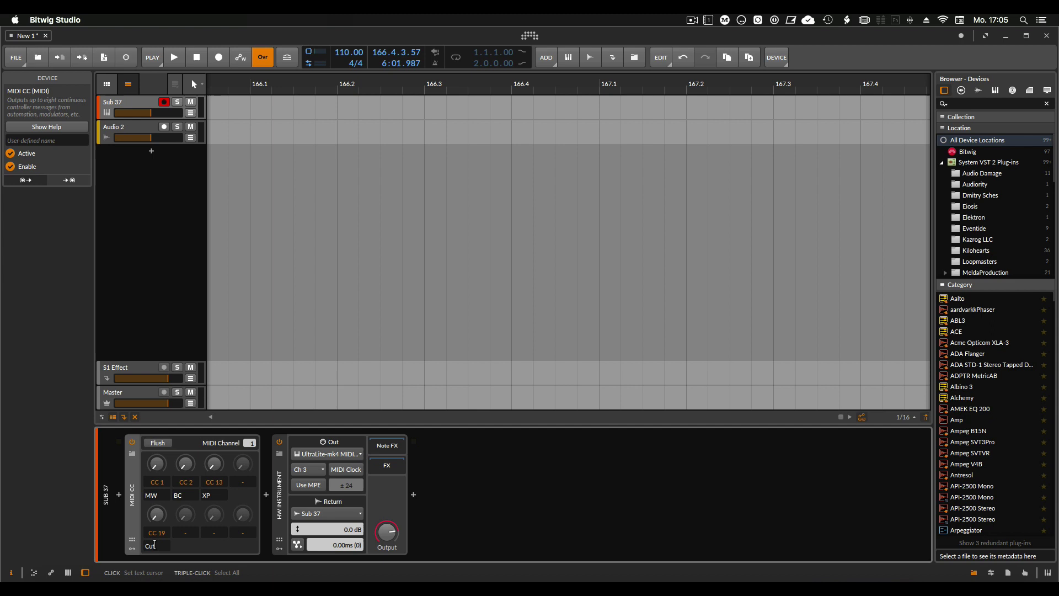
left_click(155, 545)
type("Cutoff")
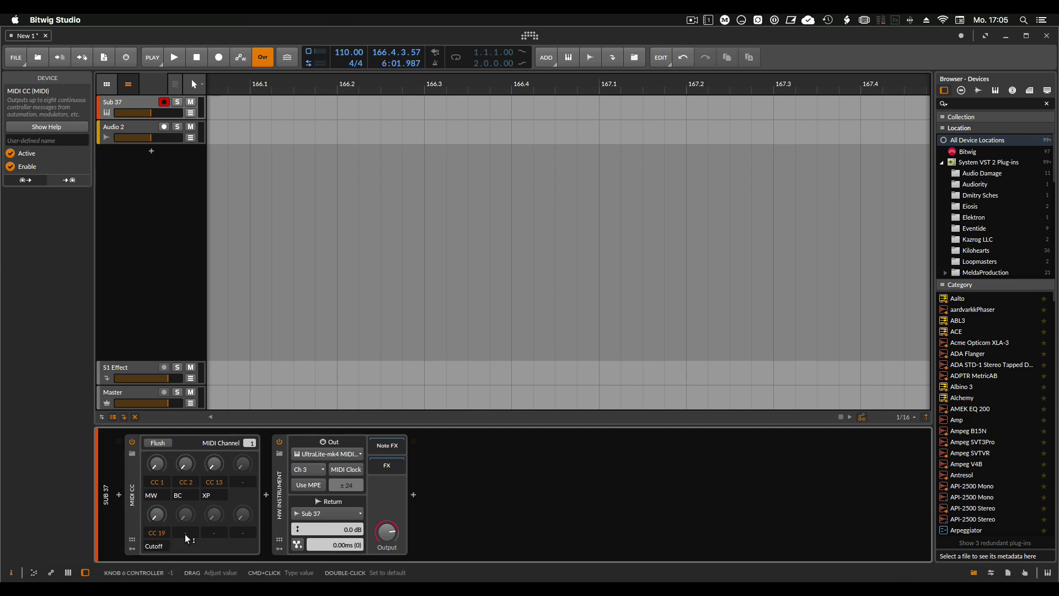
key("super+Tab")
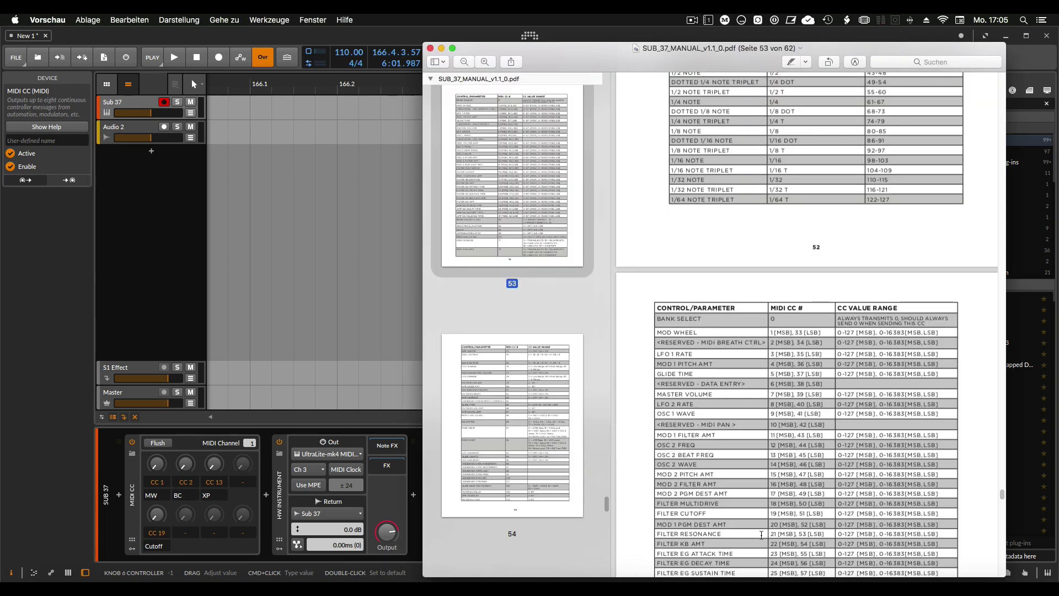
Map the sixth knob to CC 21 and name it Reso
left_click(413, 494)
left_click_drag(186, 532, 185, 522)
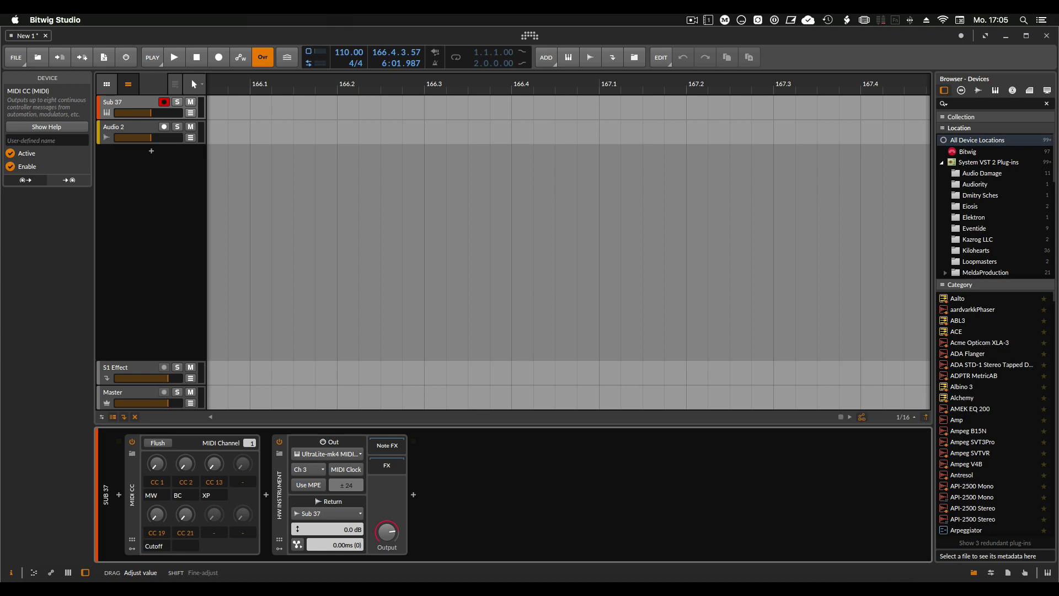
left_click(184, 546)
type("Reso")
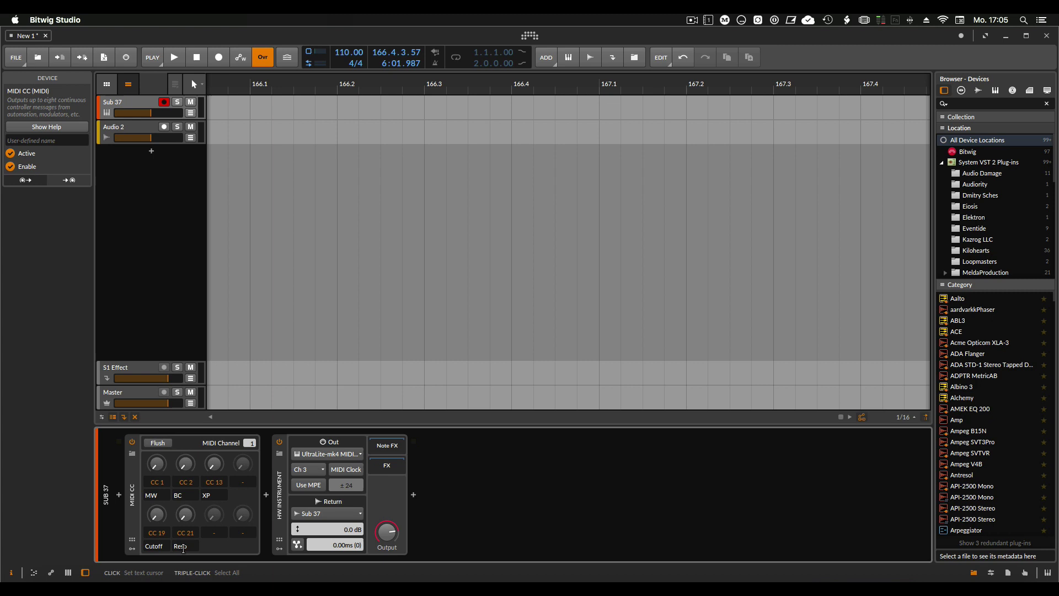
key("Return")
Turn the Cutoff and Reso knobs to test the new mappings, then return to the manual
mouse_move(155, 518)
left_mouse_down()
mouse_move(155, 453)
mouse_move(155, 476)
mouse_move(186, 504)
mouse_move(168, 518)
mouse_move(163, 497)
mouse_move(156, 530)
left_mouse_up()
left_click_drag(185, 514, 185, 526)
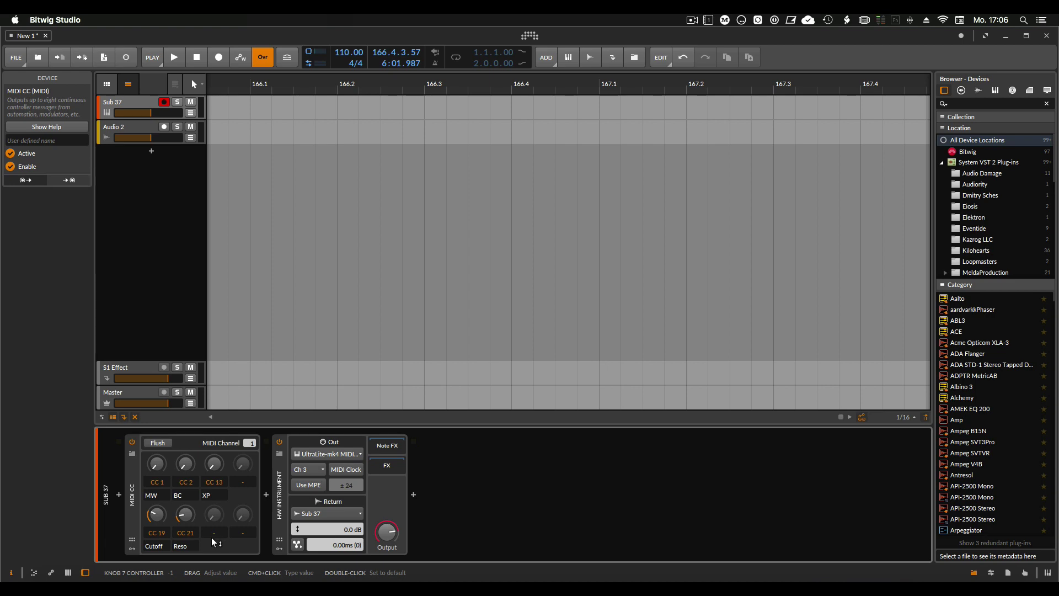
key("super+Tab")
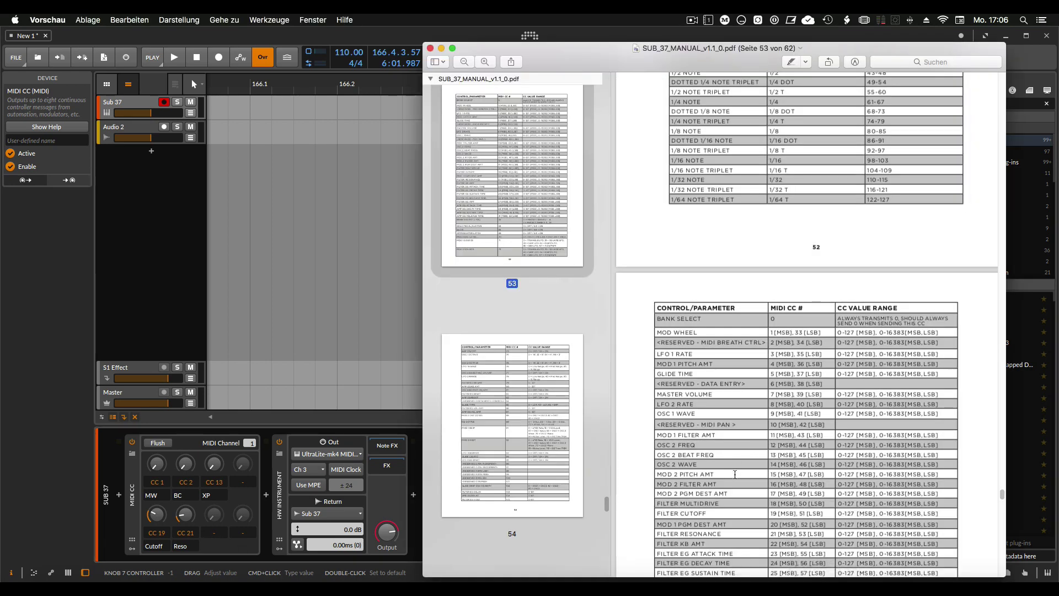
Locate FILTER EG AMT (CC 27) in the manual, then map the seventh knob to CC 27 named Flt Amt
scroll(723, 516, "down", 3)
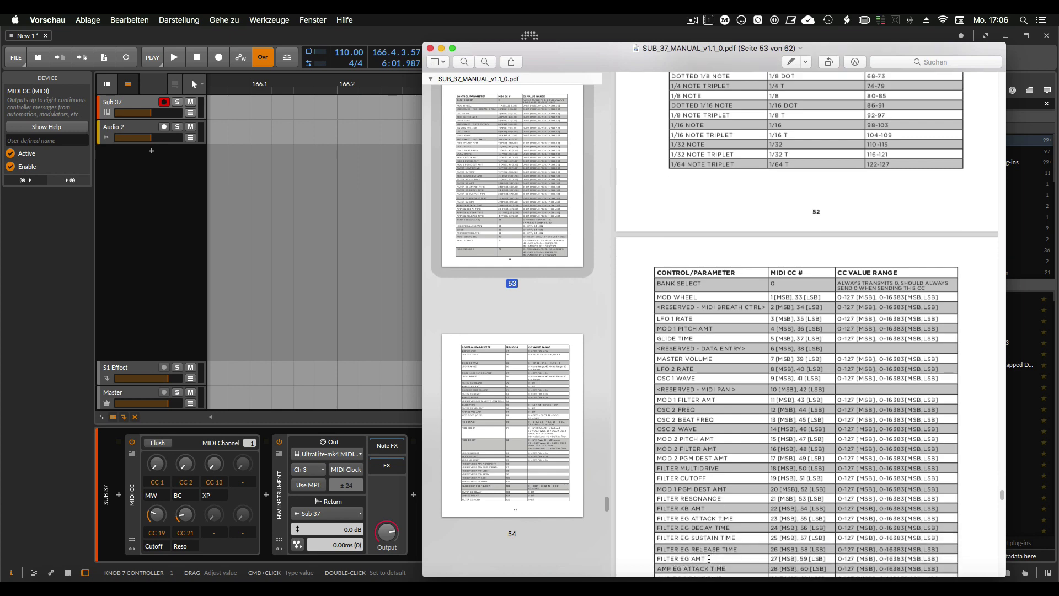
left_click_drag(706, 558, 666, 559)
left_click(216, 535)
mouse_move(216, 534)
left_mouse_down()
mouse_move(217, 519)
mouse_move(217, 538)
left_mouse_up()
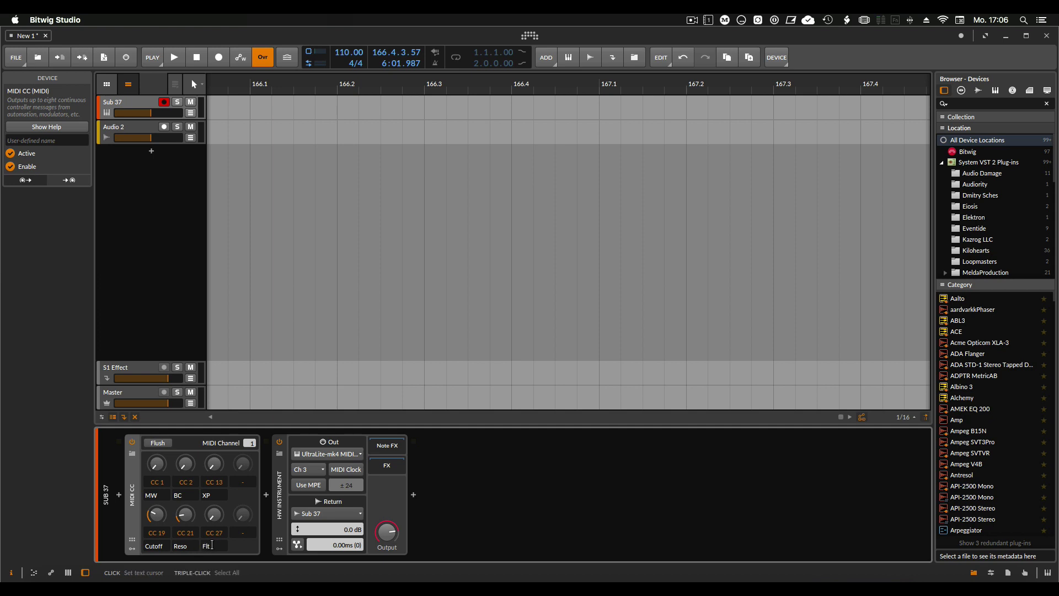
left_click(212, 545)
type("mt")
key("Return")
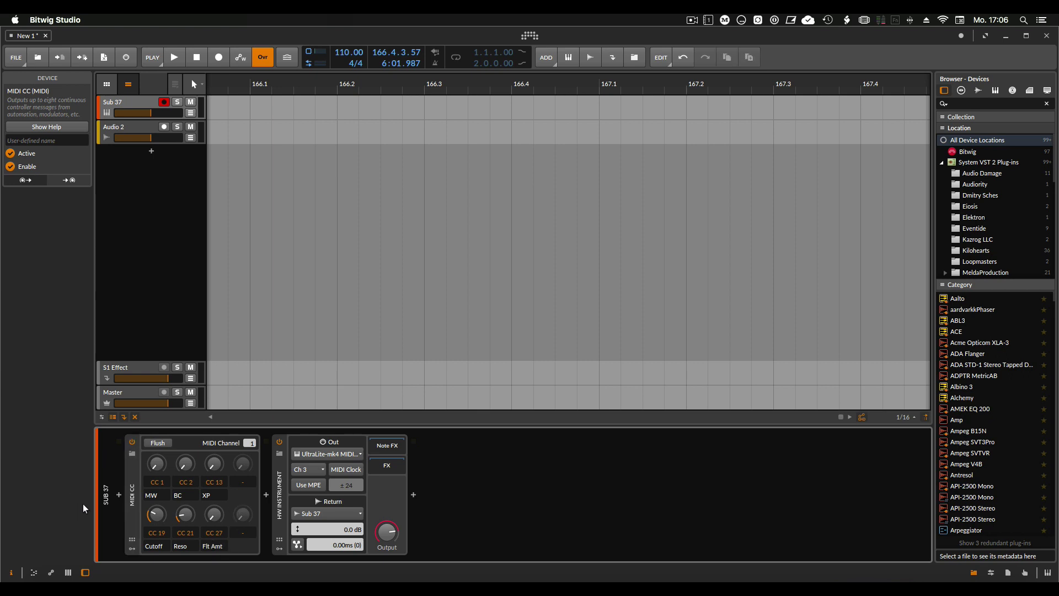
left_click(133, 500)
key("super+d")
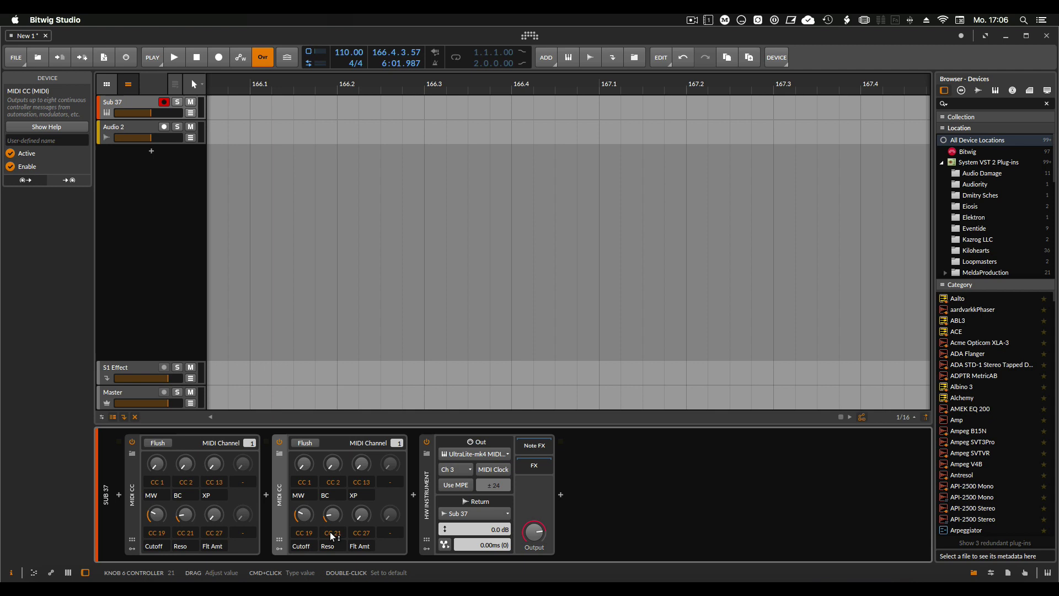
scroll(304, 533, "up", 2)
scroll(333, 532, "up", 1)
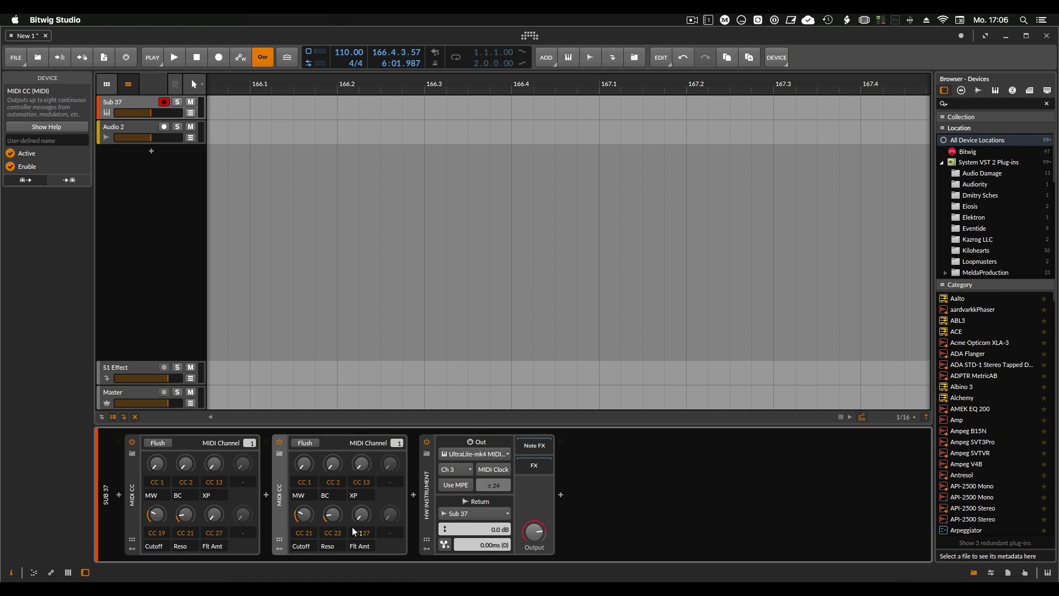
scroll(361, 532, "up", 1)
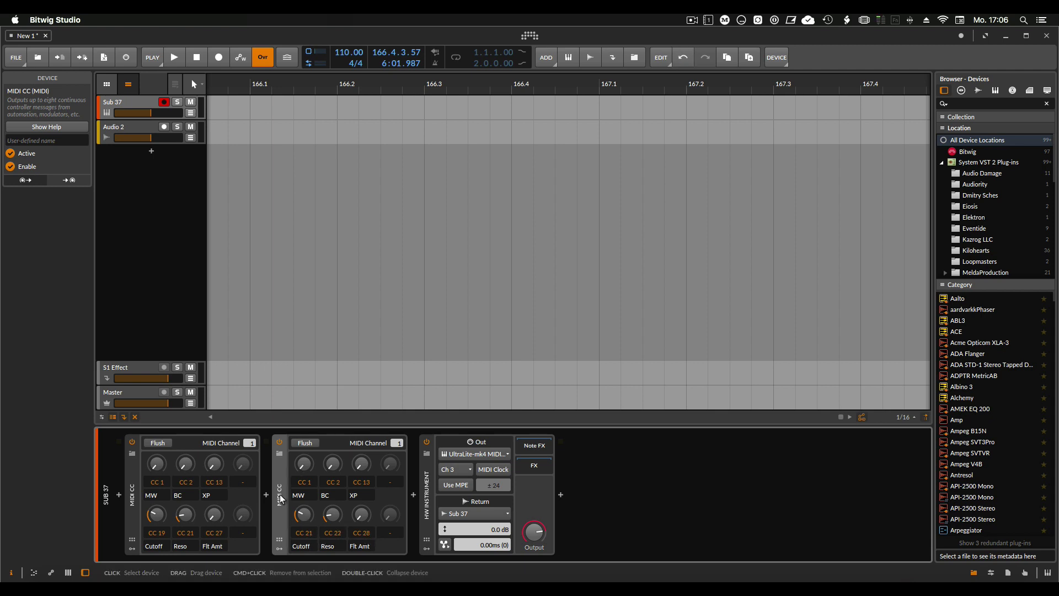
key("Delete")
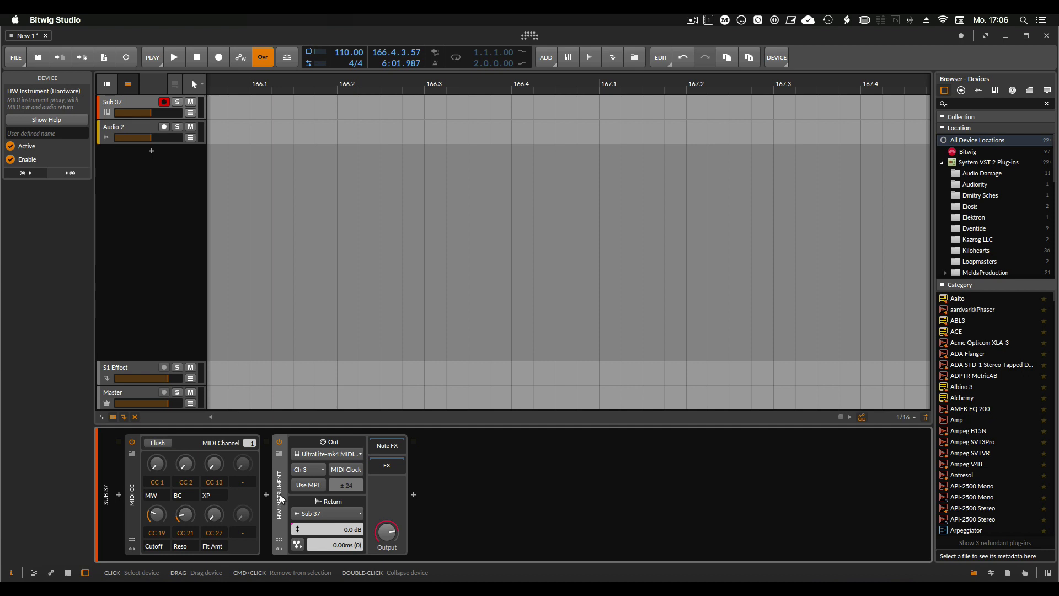
Add a Random modulator to the MIDI CC device and route it onto the Cutoff knob
left_click(131, 548)
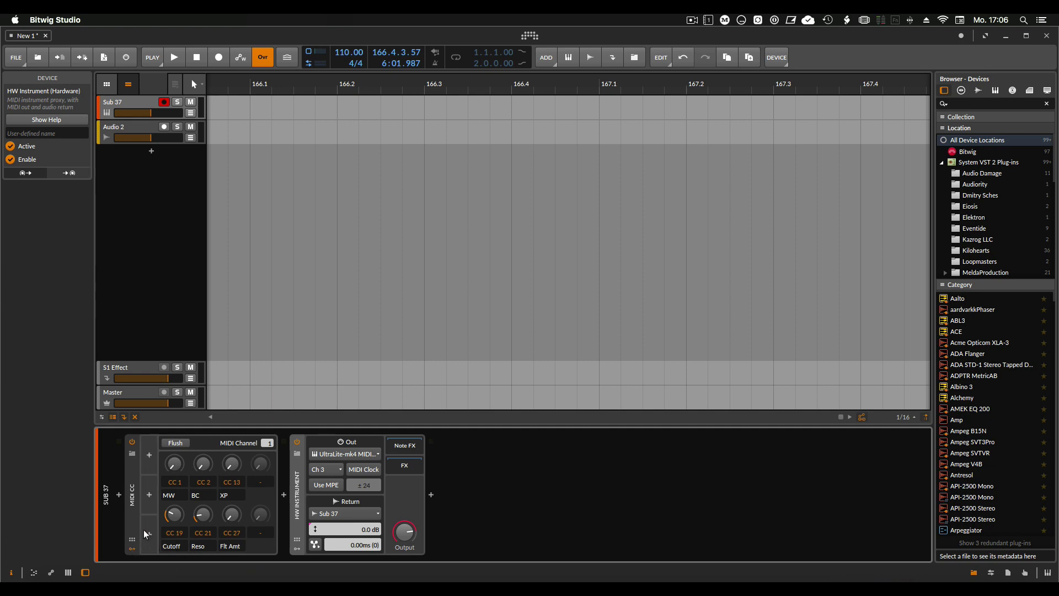
left_click(149, 456)
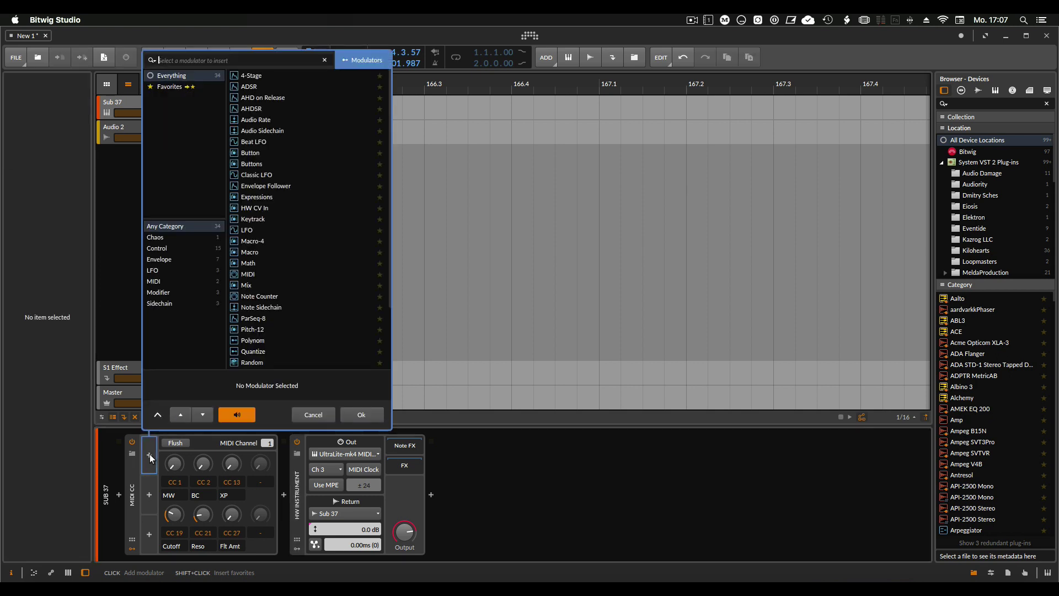
type("rand")
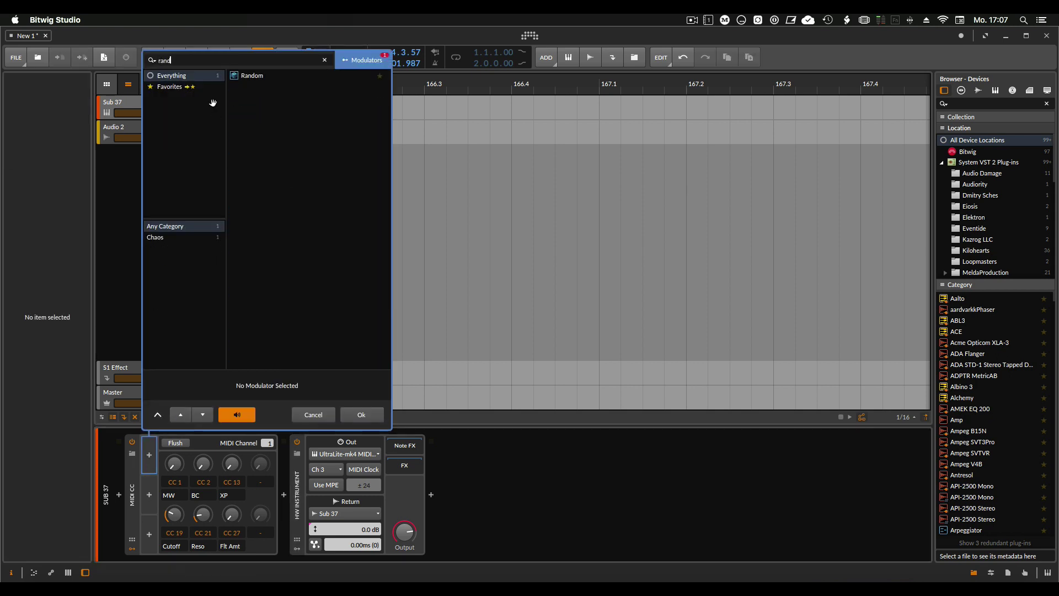
left_click(259, 75)
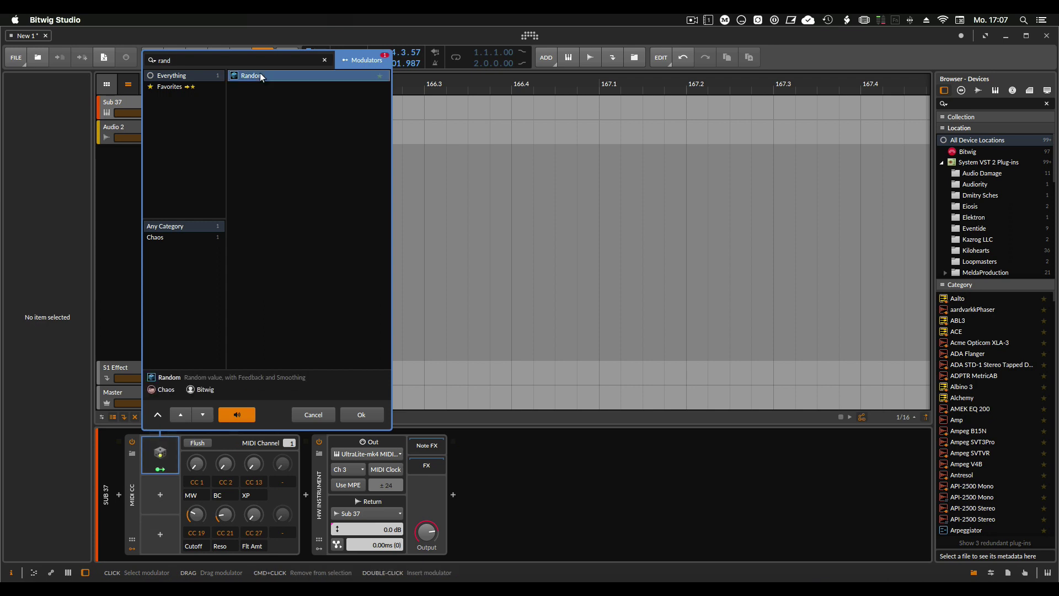
left_click(362, 415)
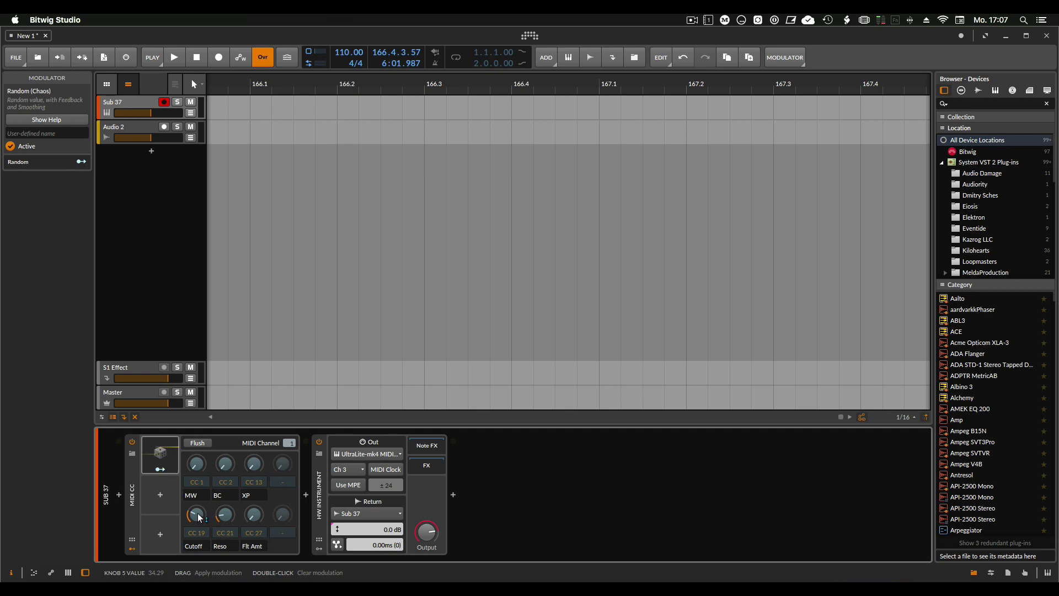
left_click_drag(199, 517, 197, 513)
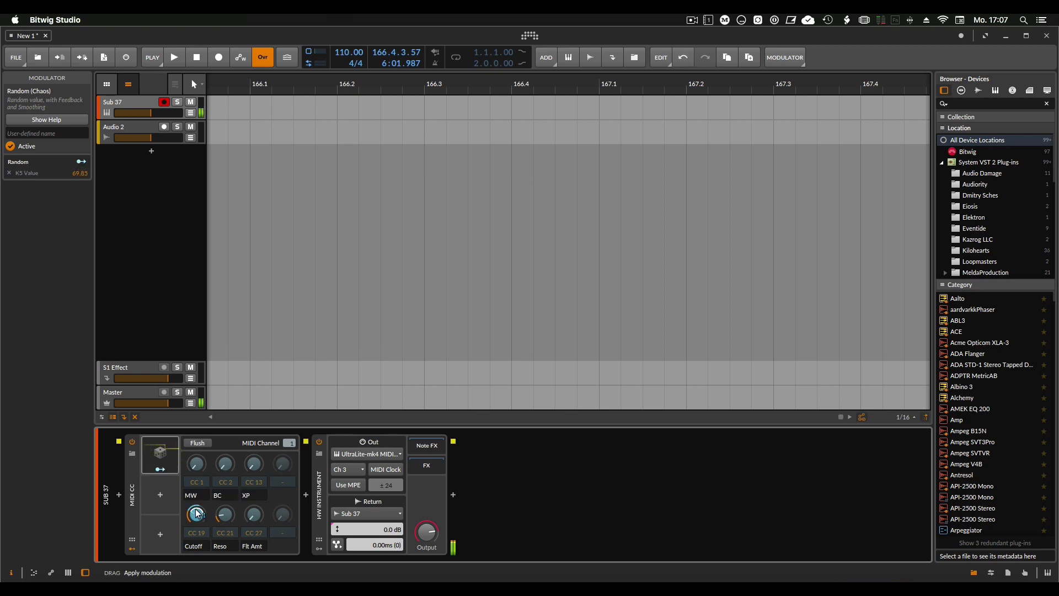
Sync the Random rate to quarter notes and raise the Reso knob to about 90.81
left_click(160, 455)
left_click(243, 457)
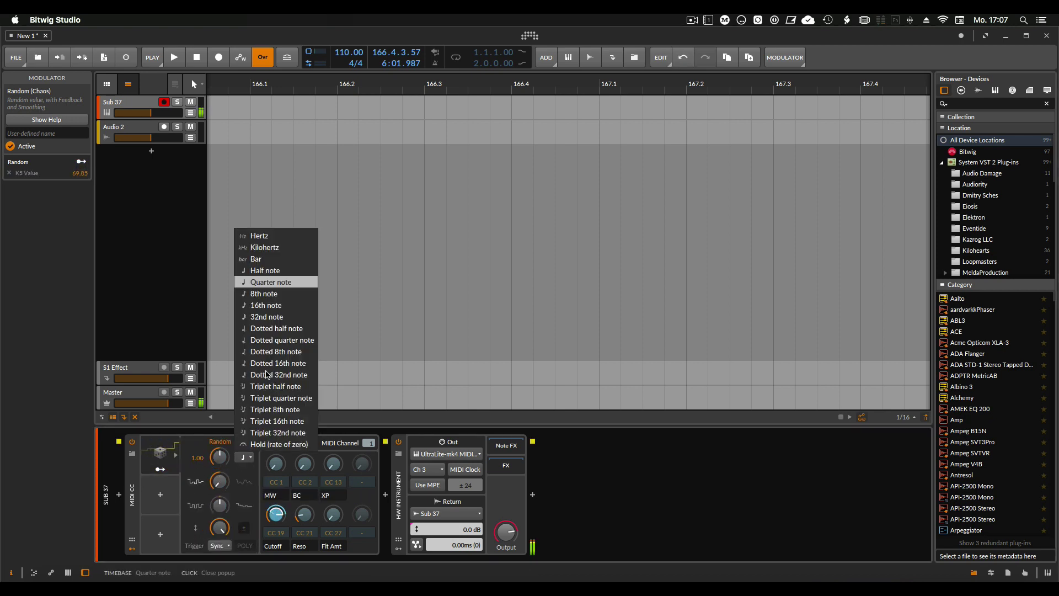
left_click(268, 294)
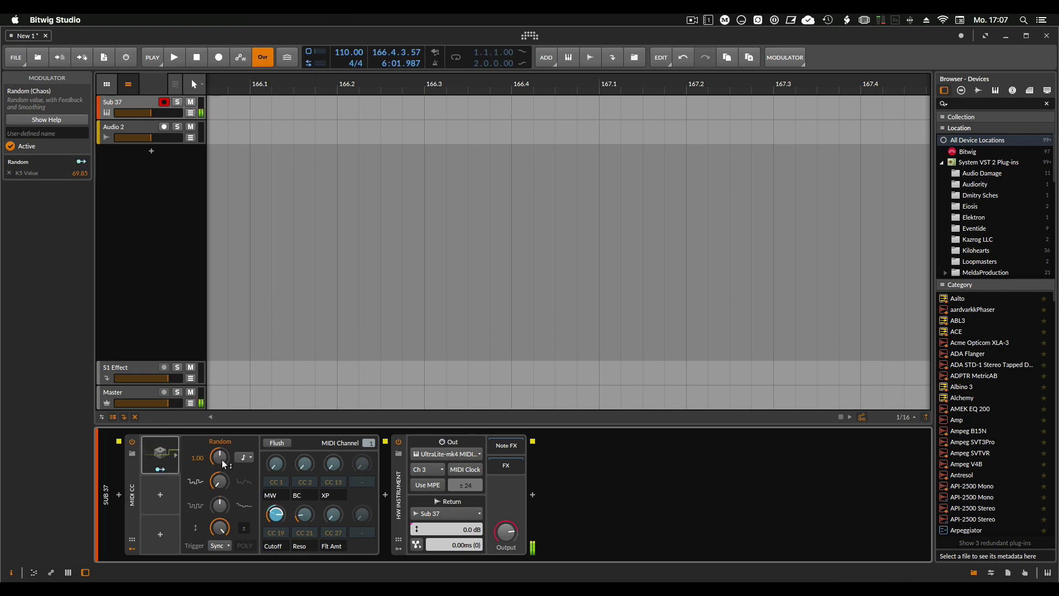
left_click(243, 458)
left_click(266, 303)
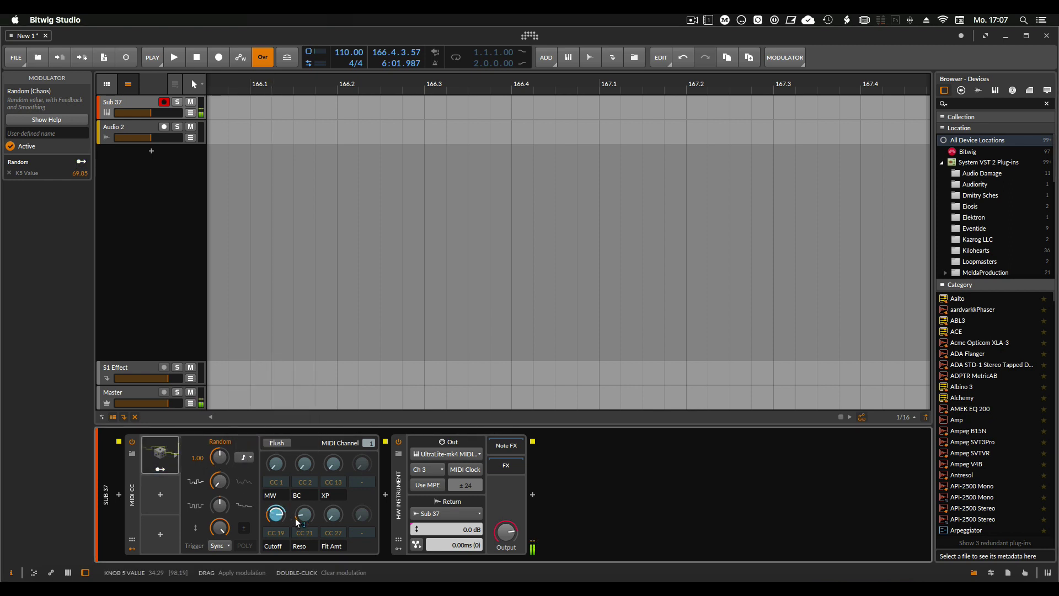
left_click(167, 465)
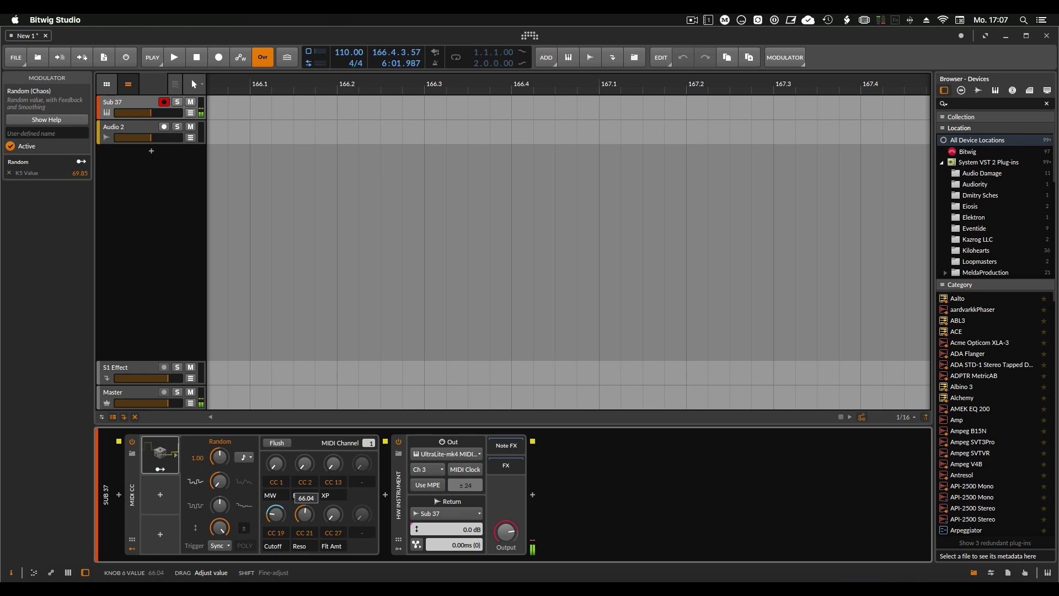
left_click_drag(304, 514, 304, 496)
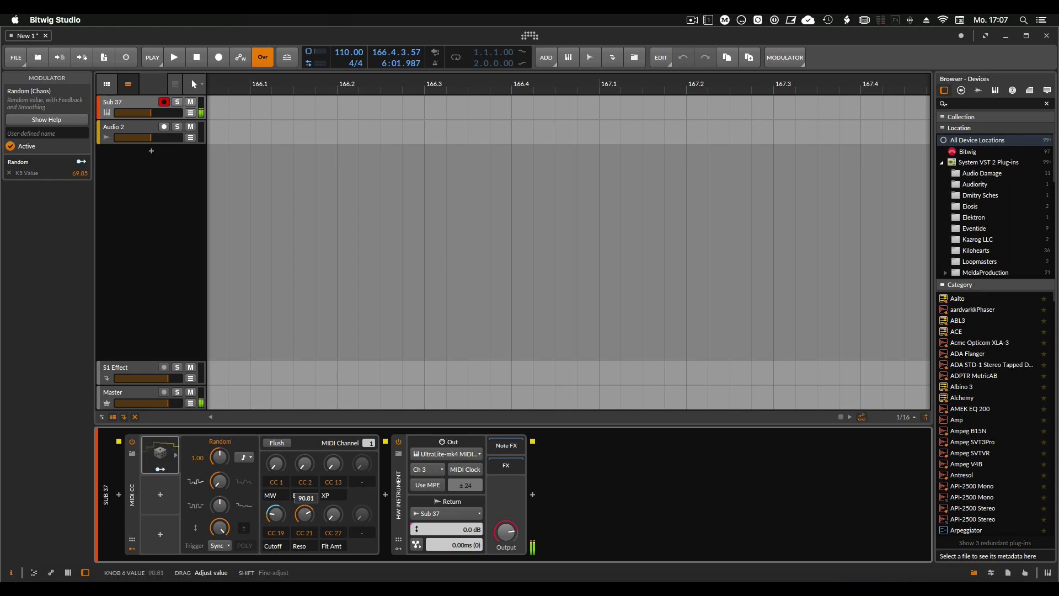